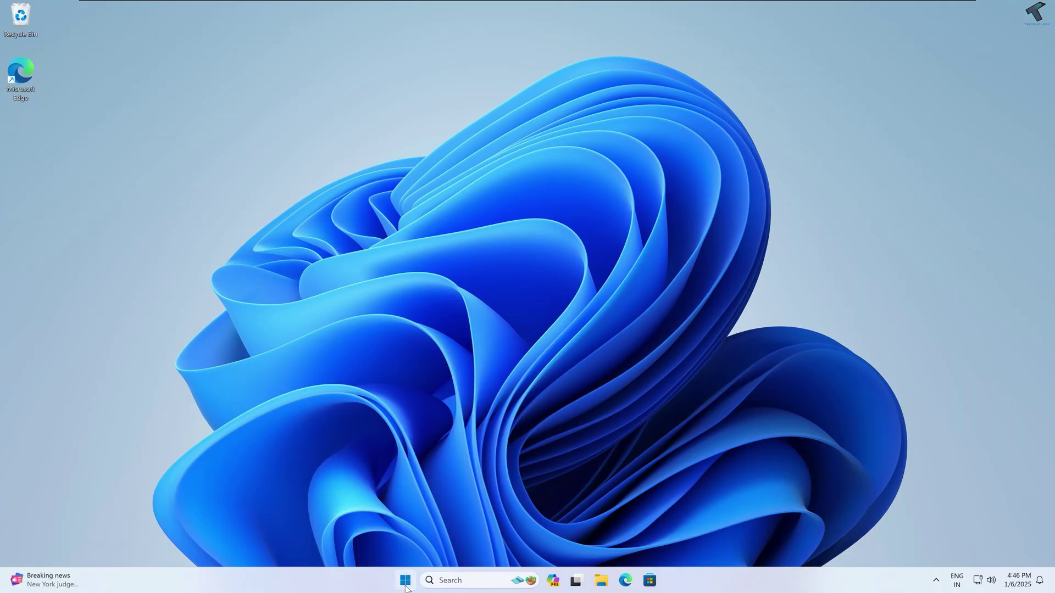
Step: Turn Night light on under Settings > System > Display
{"action": "right_click", "coordinate": [405, 583]}
{"action": "left_click", "coordinate": [403, 465]}
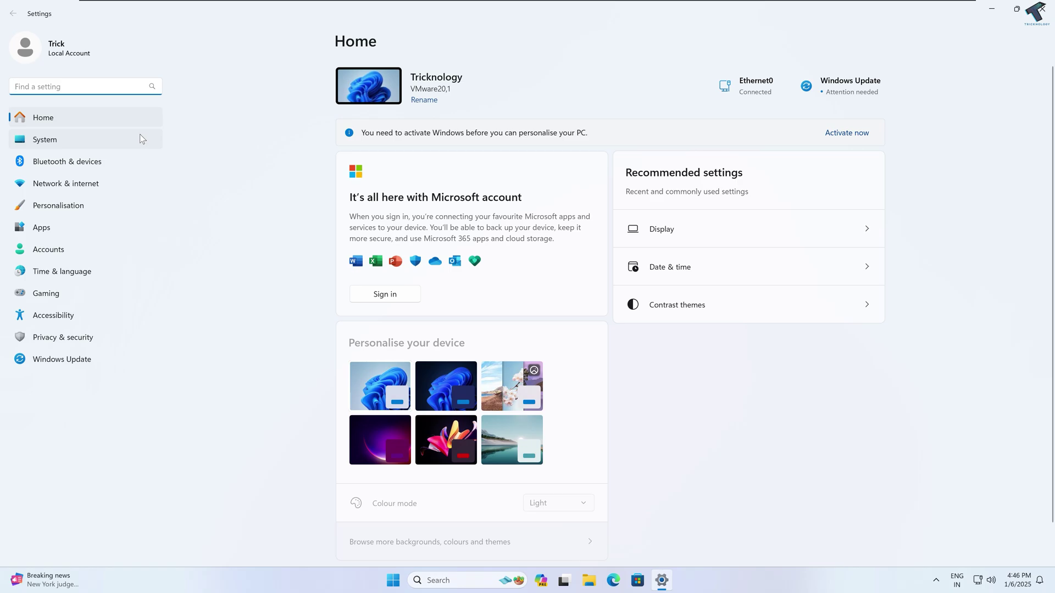
{"action": "left_click", "coordinate": [140, 135]}
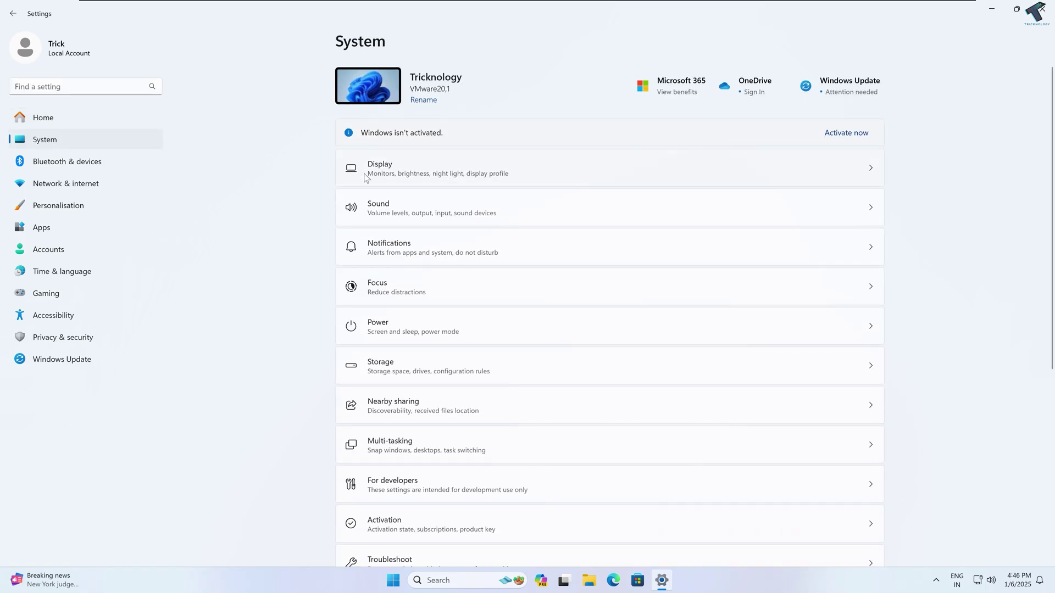
{"action": "left_click", "coordinate": [418, 179]}
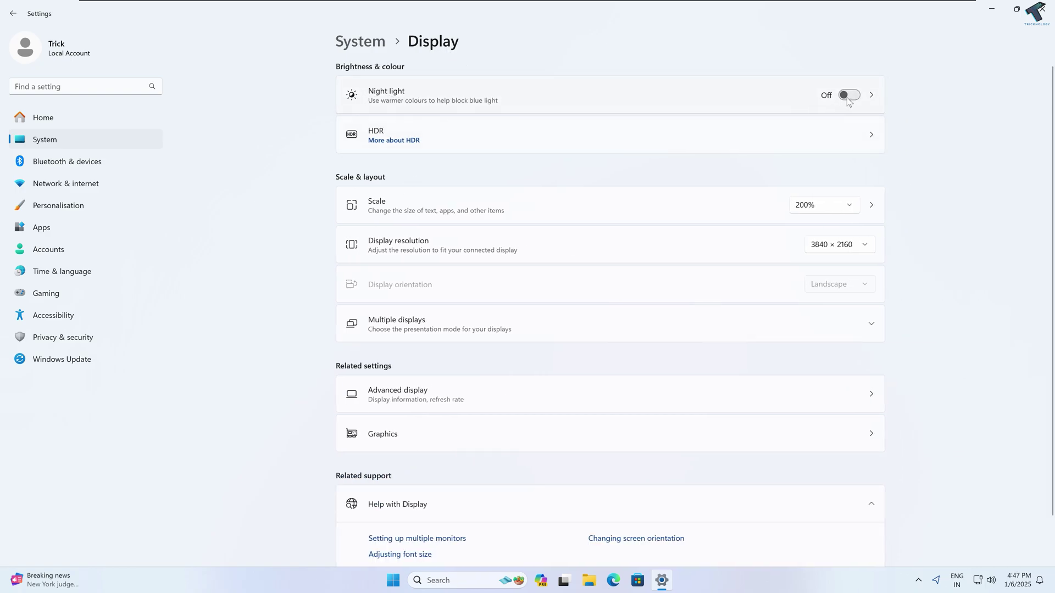
{"action": "left_click", "coordinate": [871, 98]}
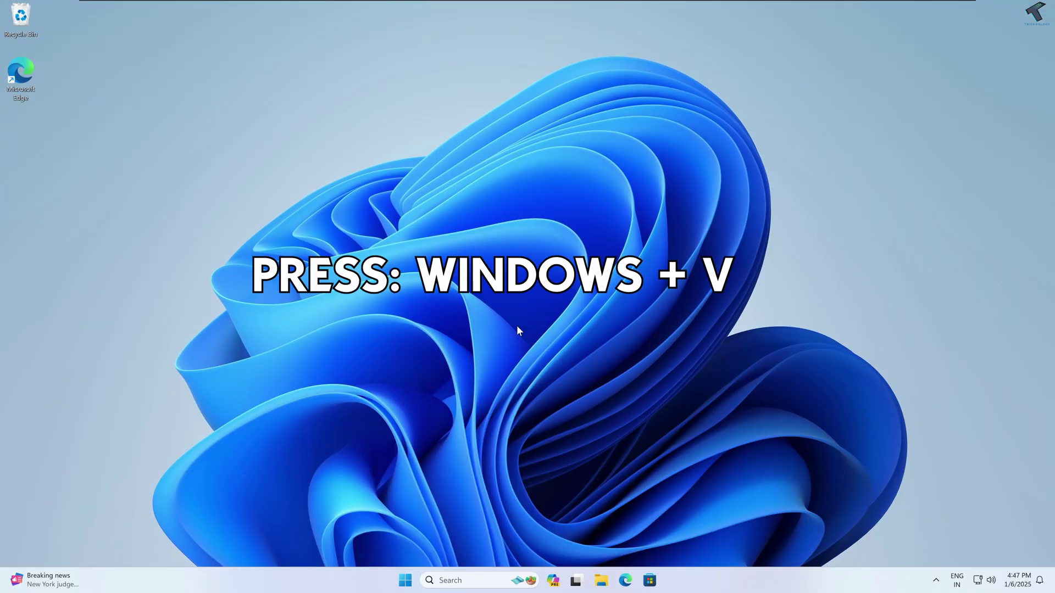
Step: Open the Windows+V clipboard panel and turn clipboard history on
{"action": "key", "text": "super+v"}
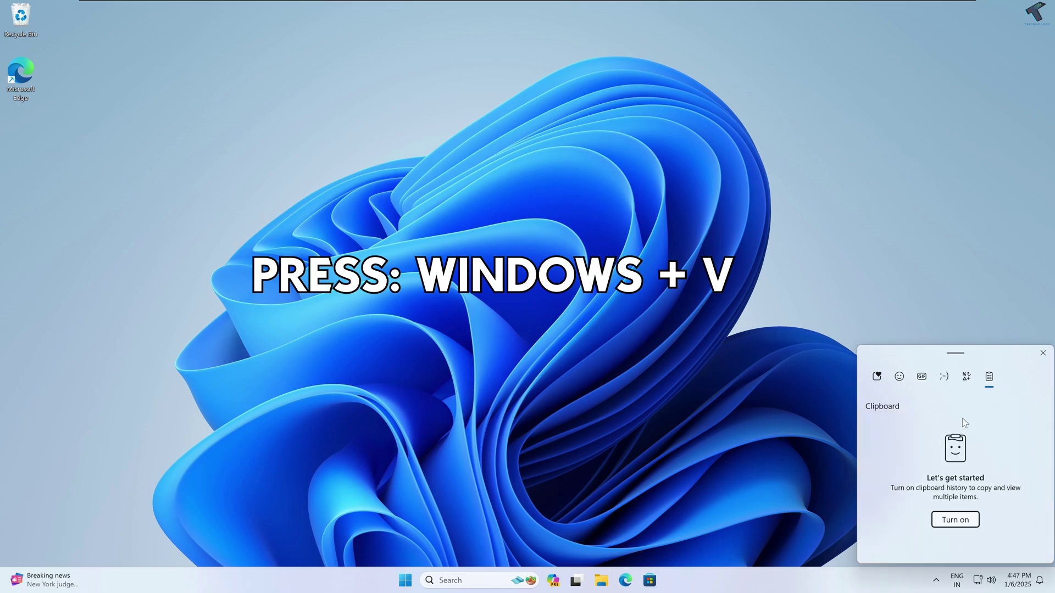
{"action": "left_click", "coordinate": [956, 521]}
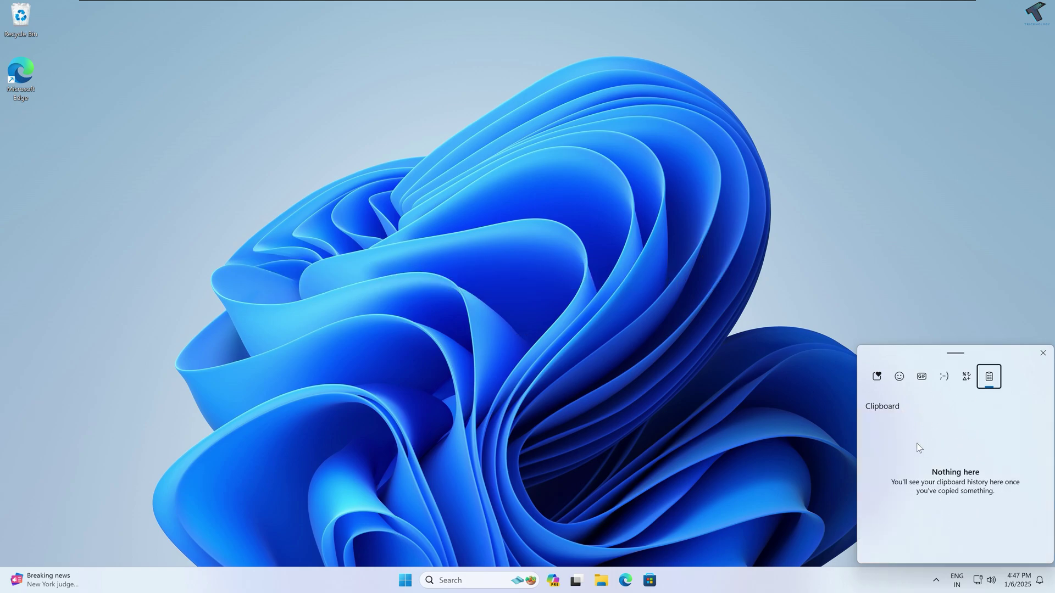
Step: Launch Notepad from a Start menu search
{"action": "left_click", "coordinate": [406, 581]}
{"action": "type", "text": "notepad"}
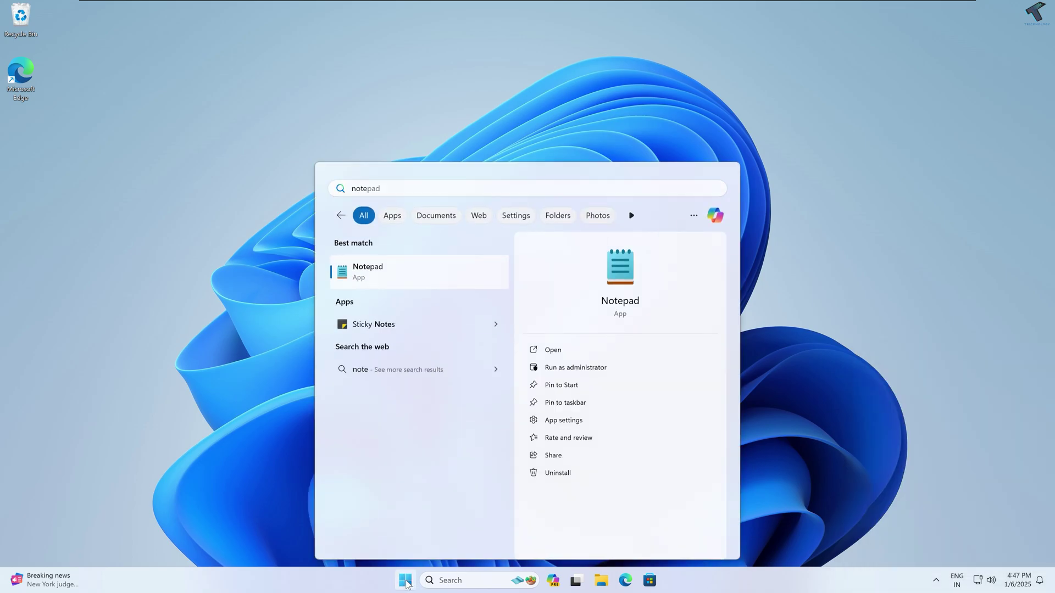
{"action": "key", "text": "Return"}
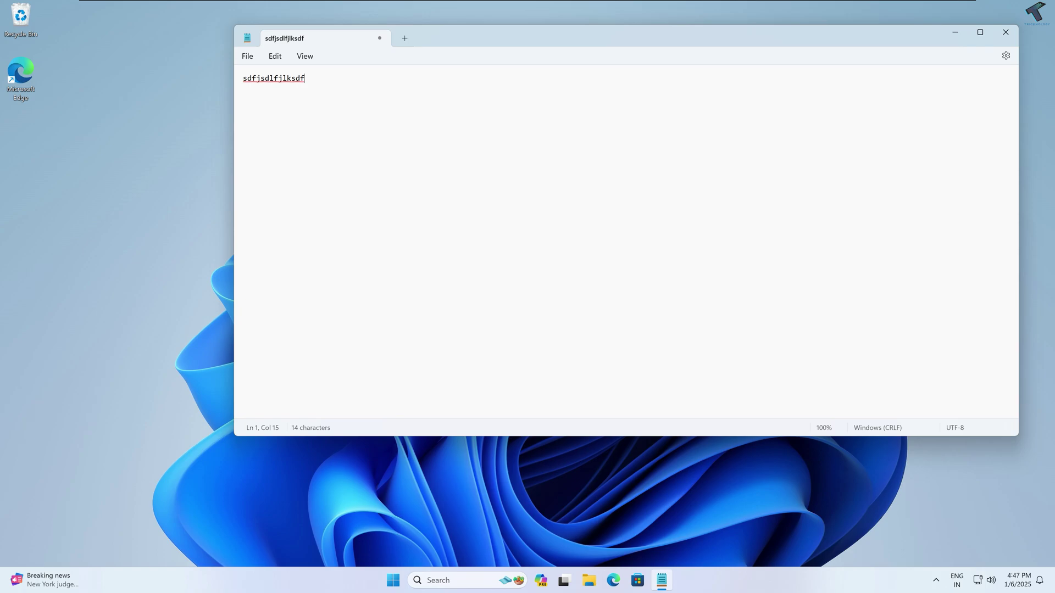
Step: Copy the line 'sdfjsdlfjlksdf' and confirm it appears in the clipboard history panel
{"action": "double_click", "coordinate": [255, 79]}
{"action": "right_click", "coordinate": [276, 81]}
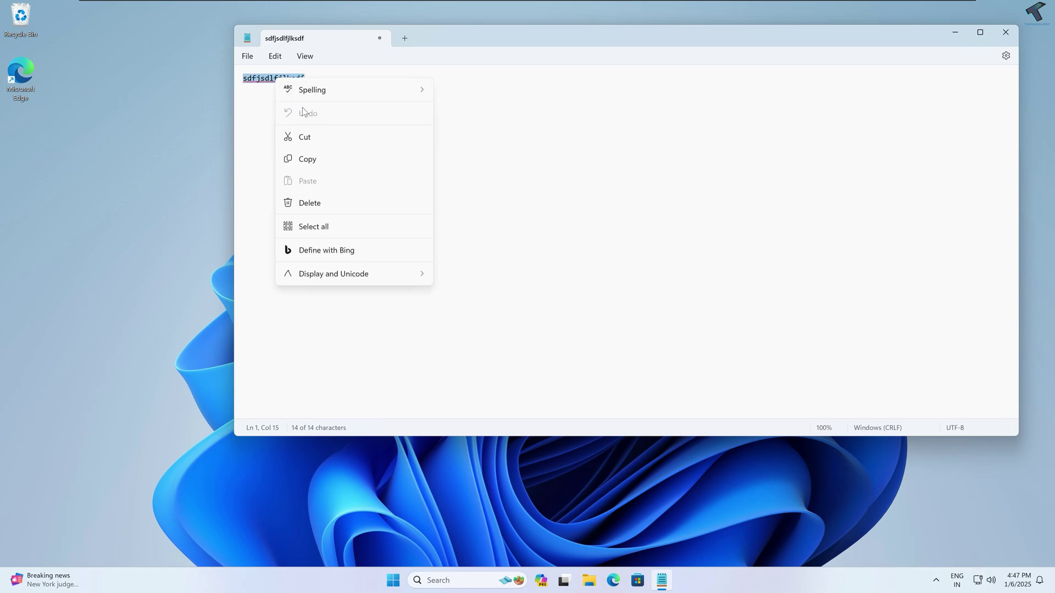
{"action": "left_click", "coordinate": [308, 159]}
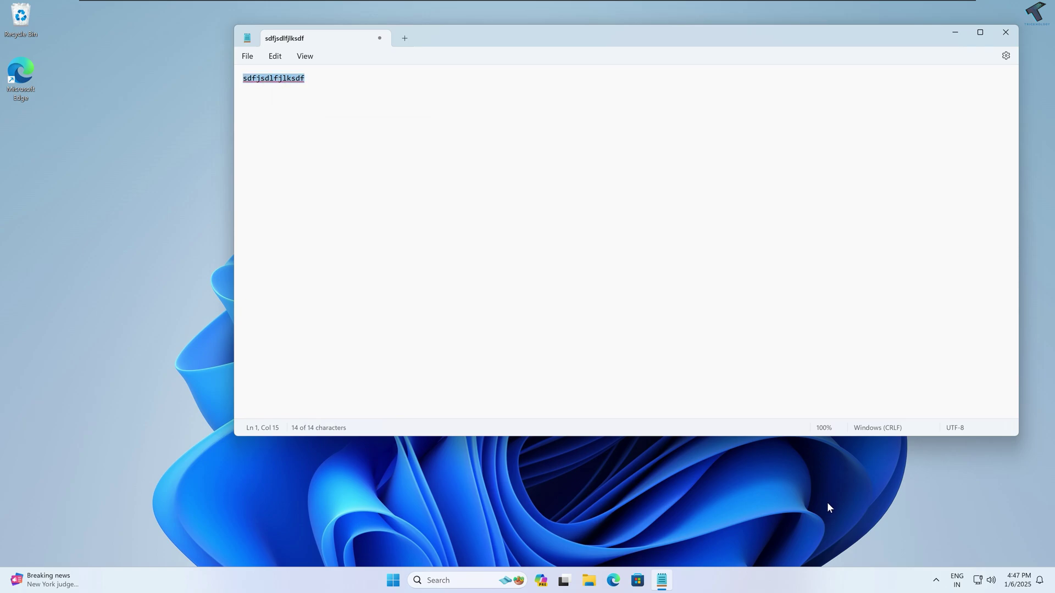
{"action": "key", "text": "super+v"}
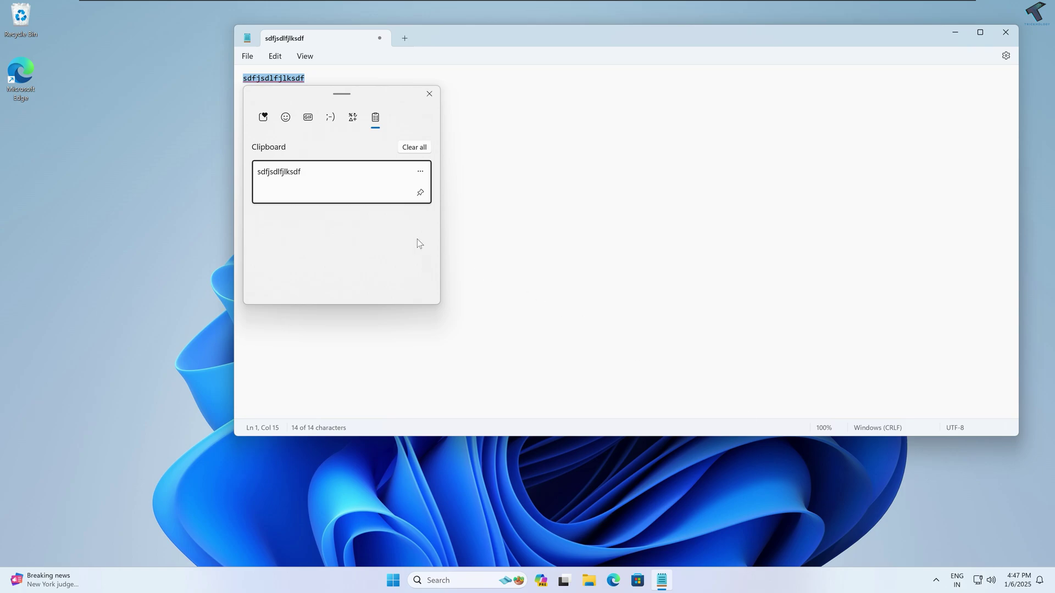
{"action": "left_click_drag", "start_coordinate": [346, 94], "coordinate": [125, 154]}
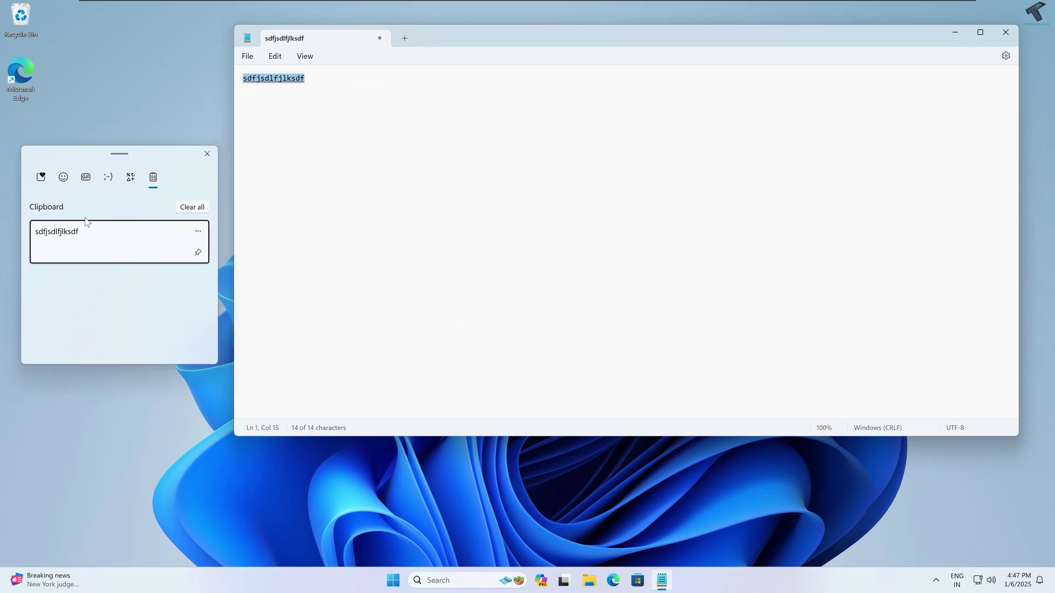
Step: Open the Microsoft 365 site in Edge and copy its office.com address
{"action": "left_click", "coordinate": [621, 581]}
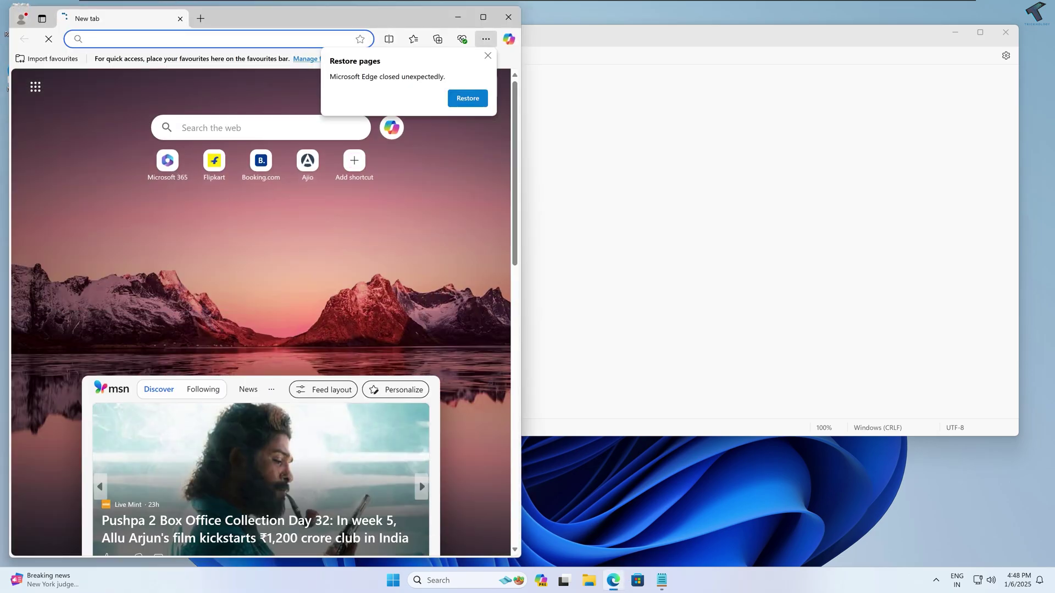
{"action": "left_click", "coordinate": [168, 160]}
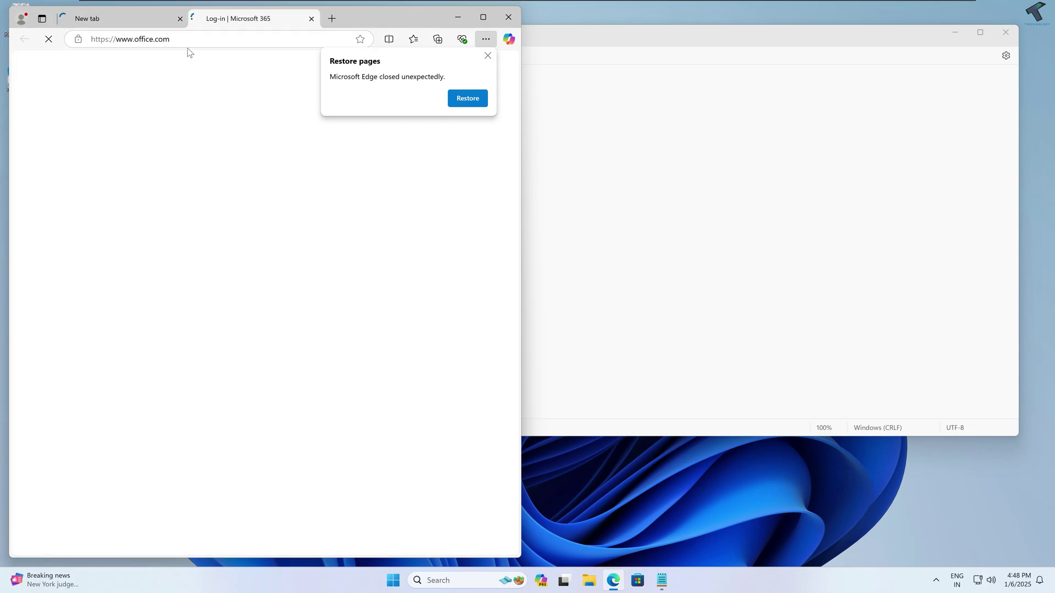
{"action": "left_click", "coordinate": [220, 38]}
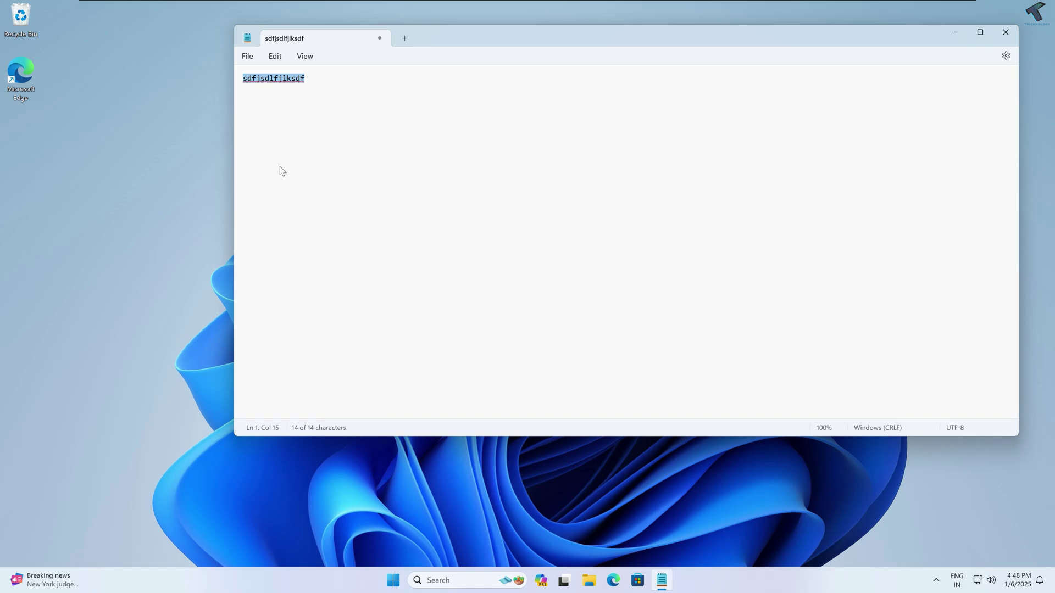
Step: Paste the office.com address into the note from clipboard history
{"action": "key", "text": "super+v"}
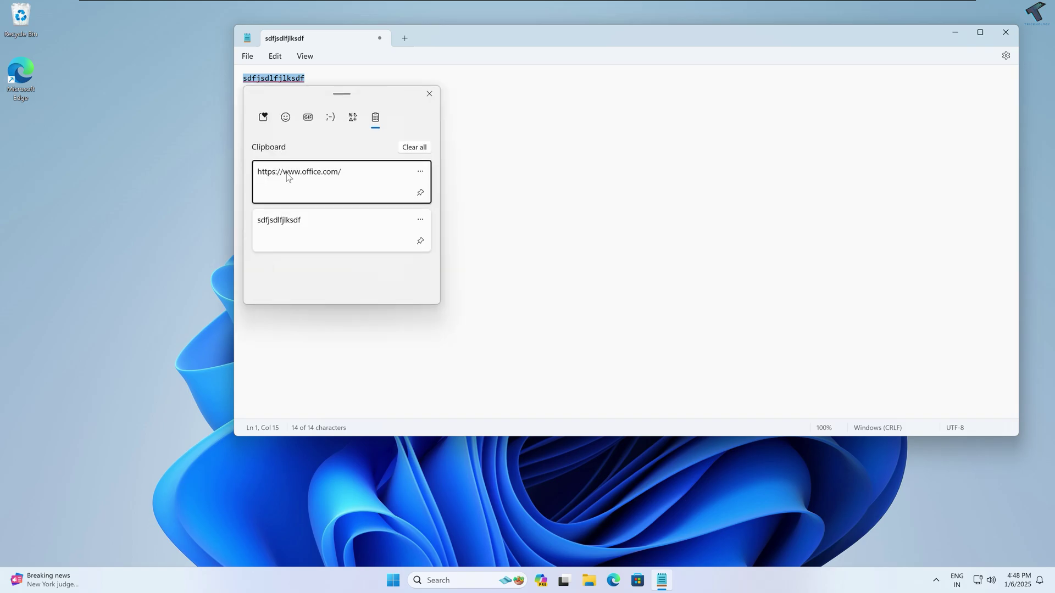
{"action": "left_click", "coordinate": [341, 177]}
{"action": "key", "text": "super+v"}
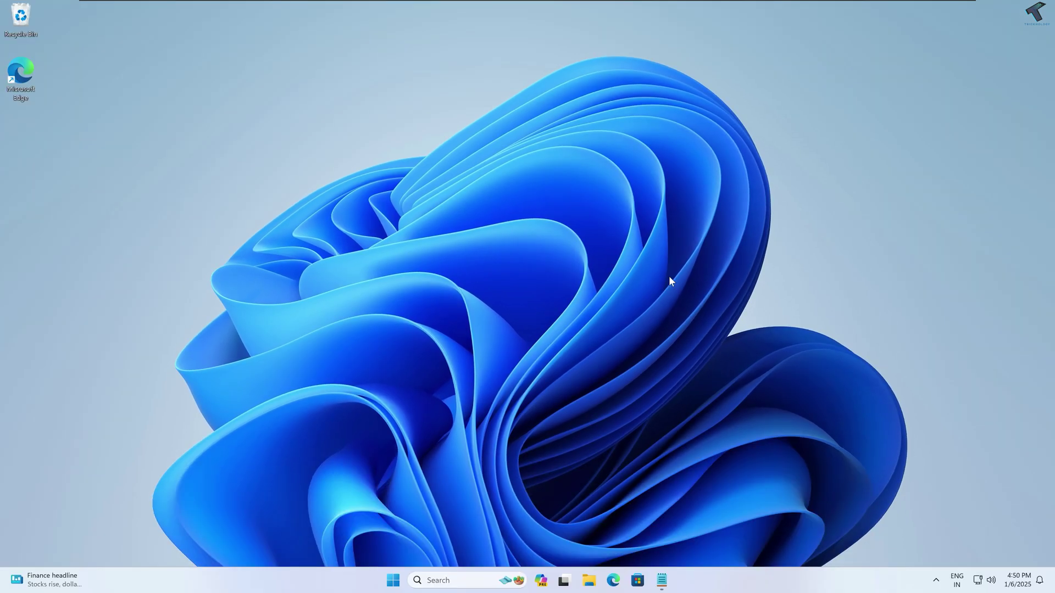
Step: Browse File Explorer to the Users folder on the Windows (C:) drive
{"action": "left_click", "coordinate": [587, 578]}
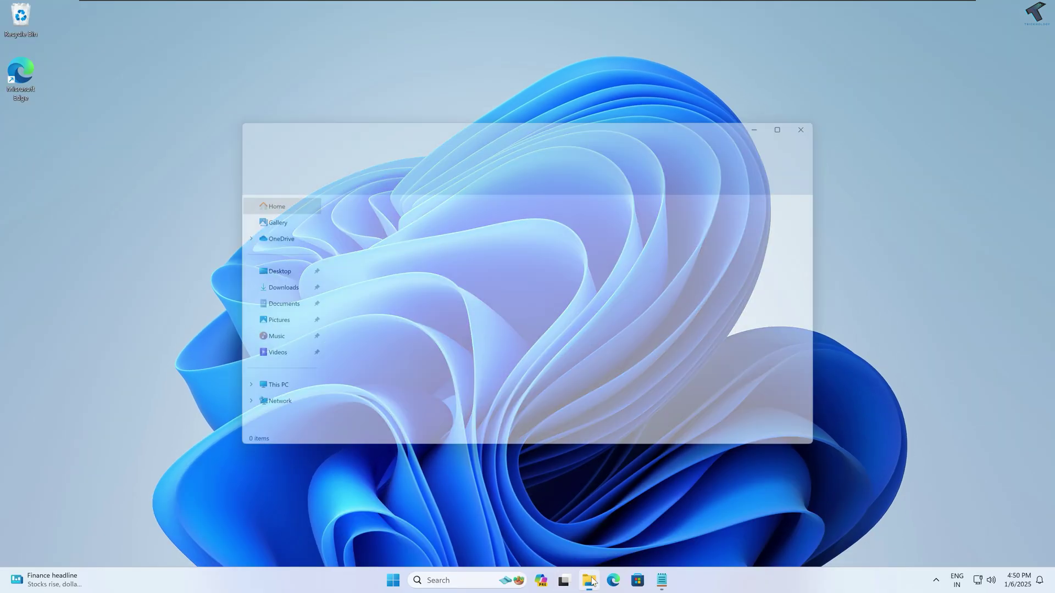
{"action": "left_click", "coordinate": [276, 399]}
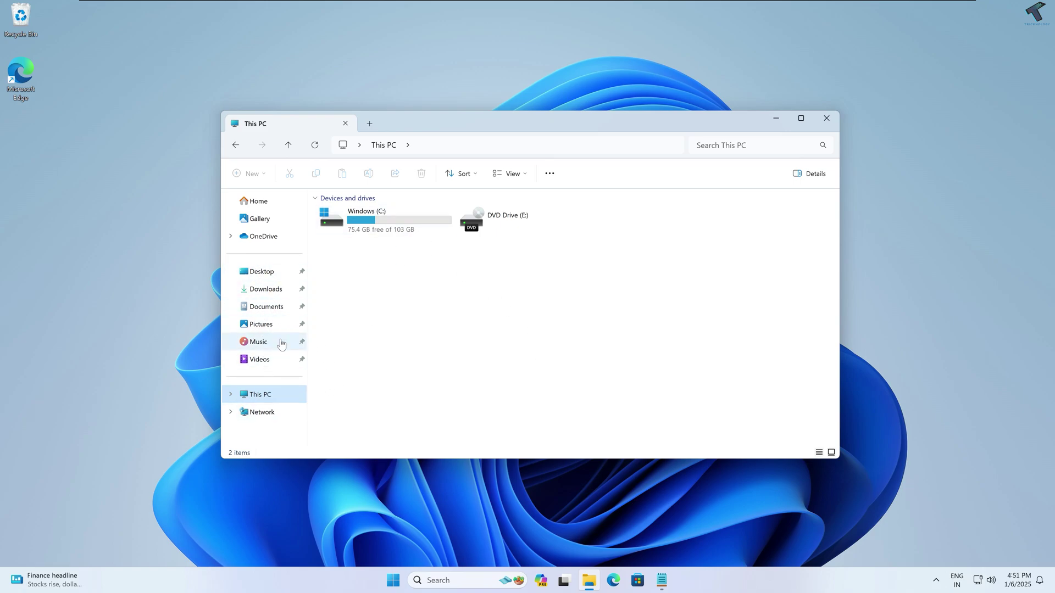
{"action": "double_click", "coordinate": [376, 228]}
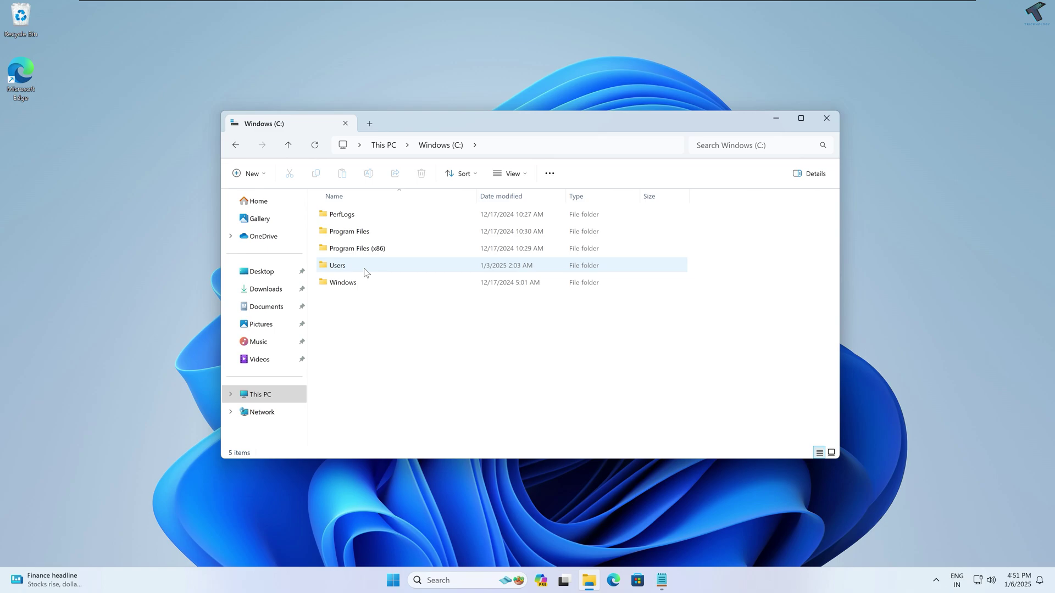
{"action": "double_click", "coordinate": [365, 268]}
Step: Pin the user's personal folder and the Public folder to Quick access
{"action": "left_click", "coordinate": [337, 233]}
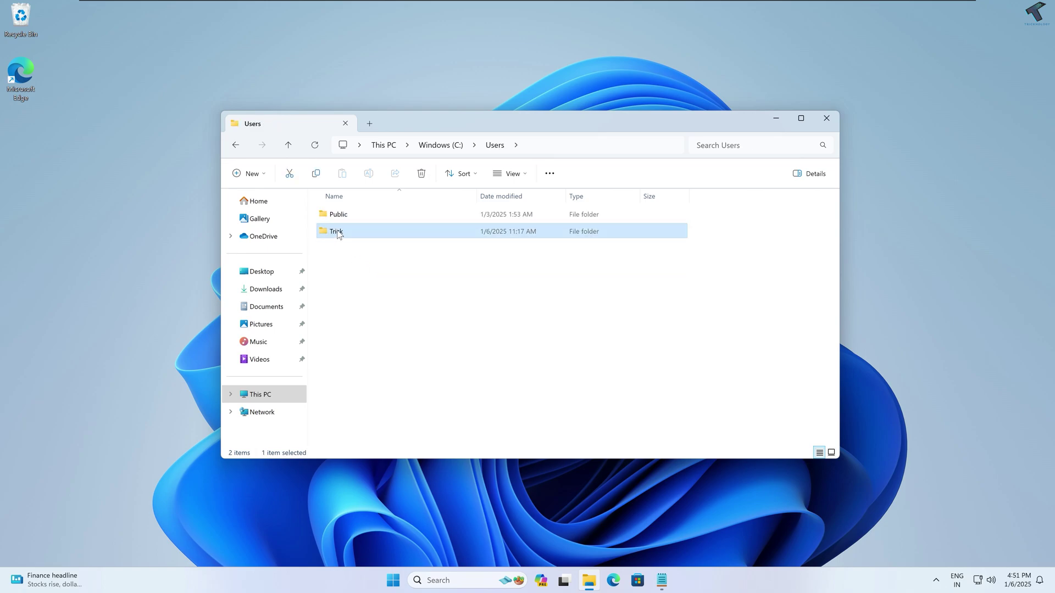
{"action": "right_click", "coordinate": [338, 234]}
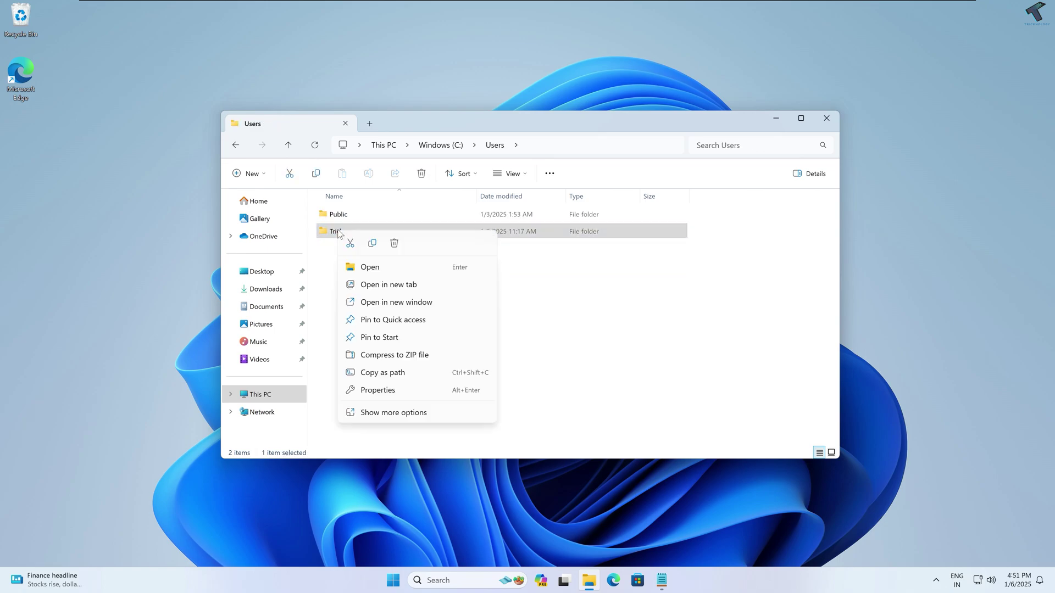
{"action": "left_click", "coordinate": [391, 320]}
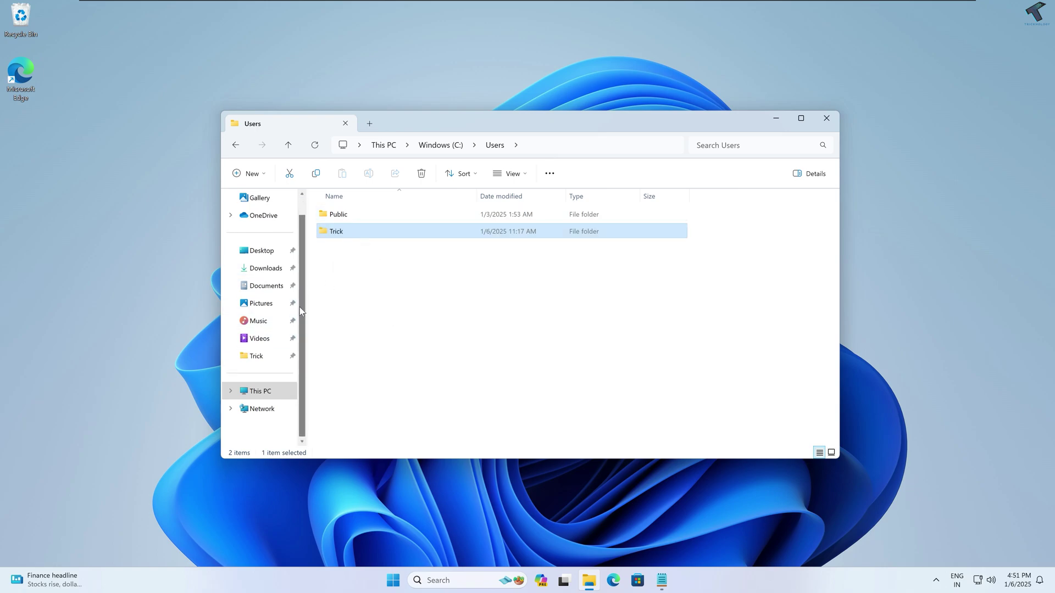
{"action": "scroll", "coordinate": [255, 363], "scroll_direction": "down", "scroll_amount": 1}
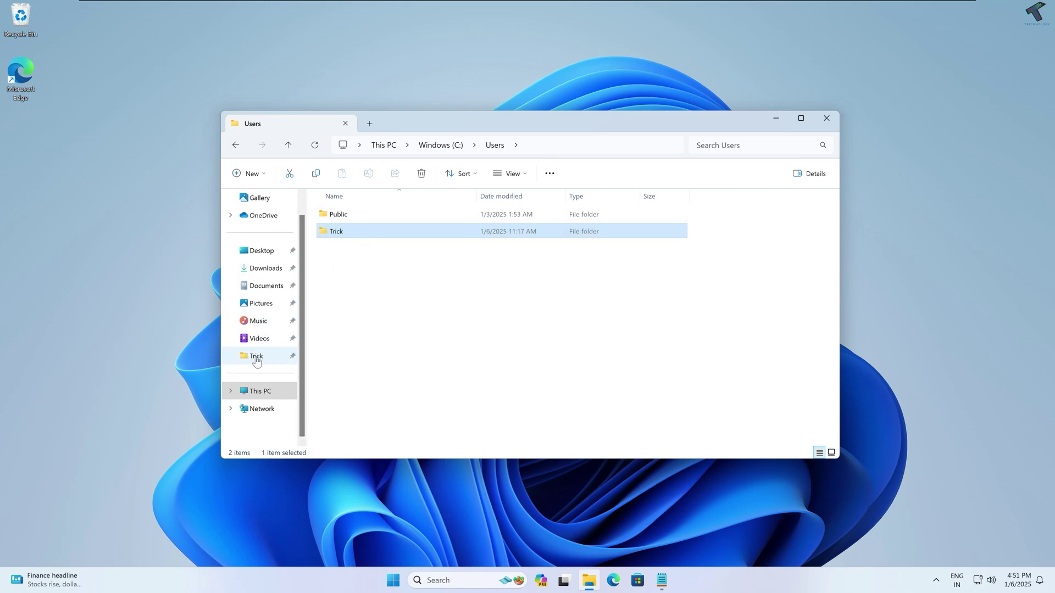
{"action": "right_click", "coordinate": [337, 217]}
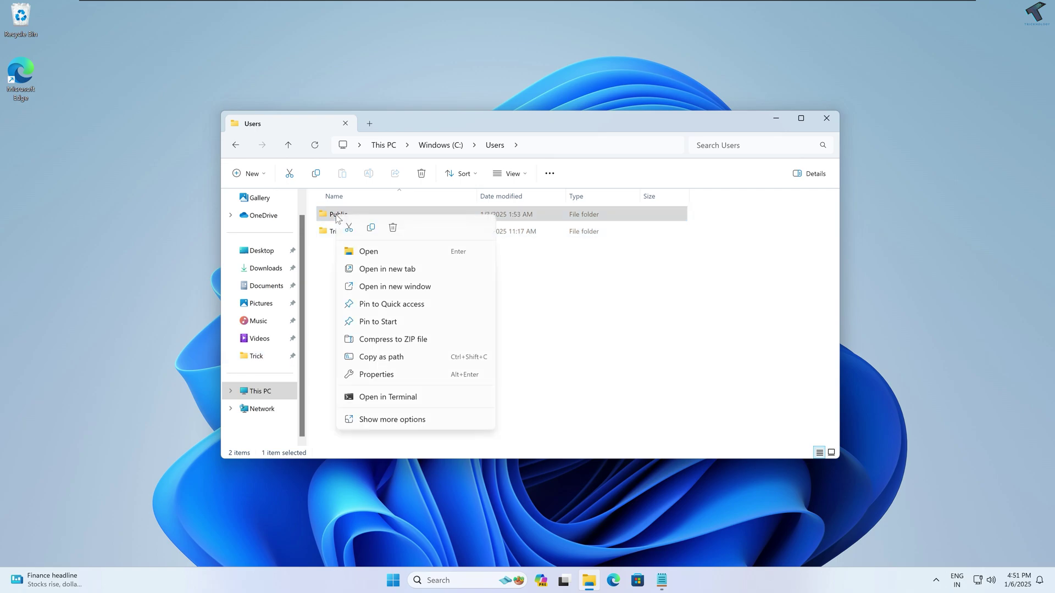
{"action": "left_click", "coordinate": [390, 306]}
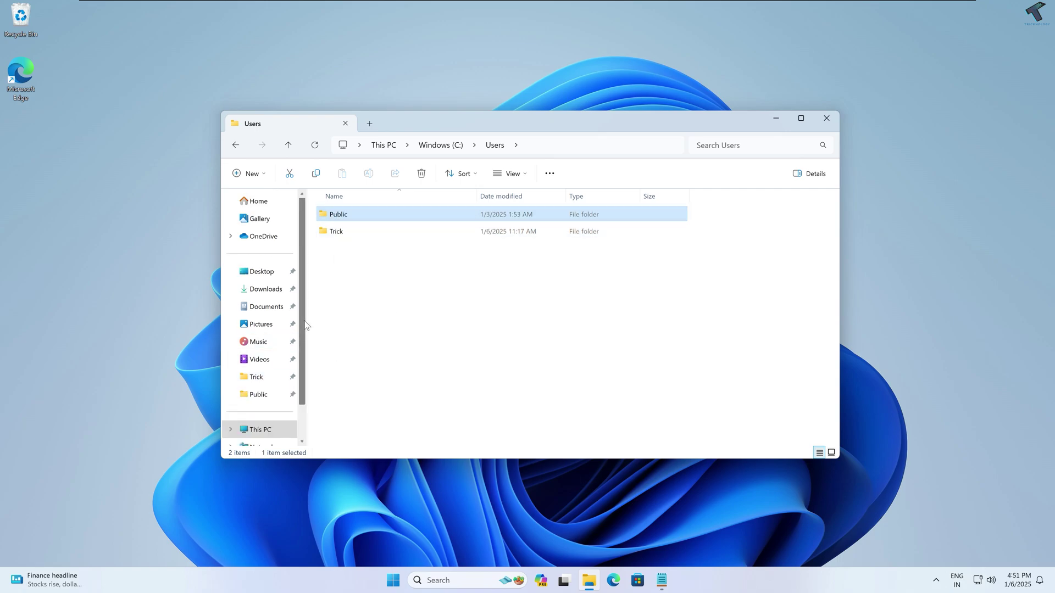
Step: Unpin the Public folder from Quick access, keeping the Trick folder pinned
{"action": "scroll", "coordinate": [300, 364], "scroll_direction": "down", "scroll_amount": 1}
{"action": "right_click", "coordinate": [258, 363]}
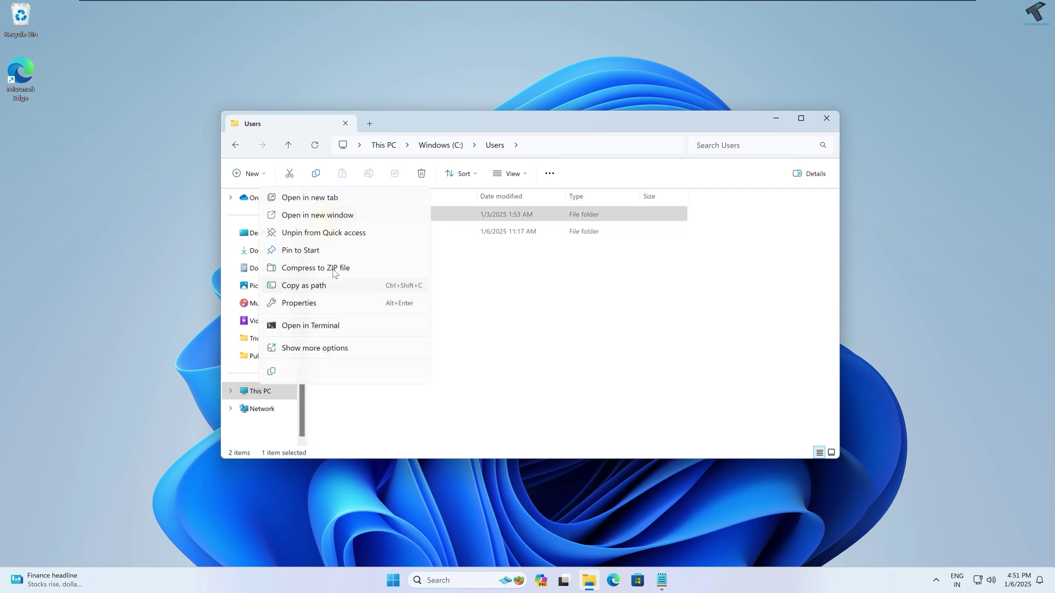
{"action": "left_click", "coordinate": [307, 233]}
{"action": "scroll", "coordinate": [270, 341], "scroll_direction": "up", "scroll_amount": 1}
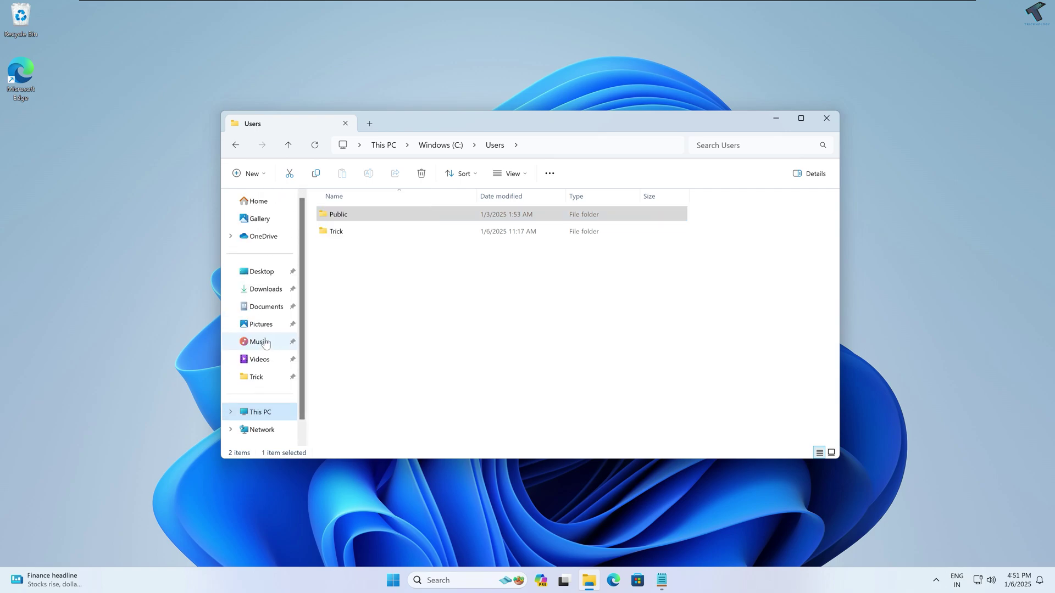
{"action": "right_click", "coordinate": [259, 377]}
{"action": "left_click", "coordinate": [313, 250]}
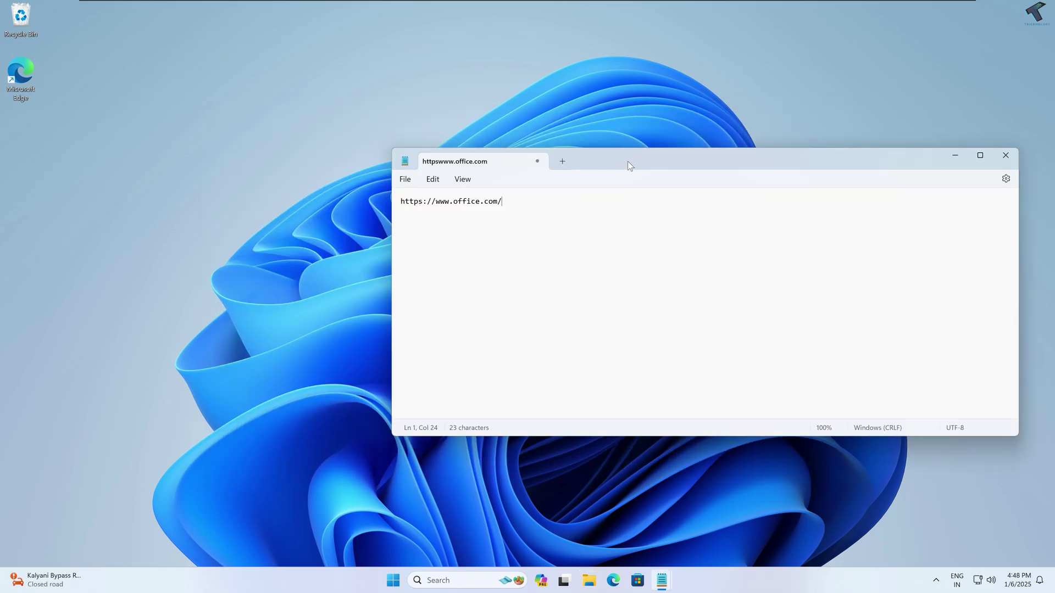
Step: Snap Notepad to the left half, dismiss Snap Assist, and minimise it
{"action": "left_click_drag", "start_coordinate": [628, 160], "coordinate": [433, 48]}
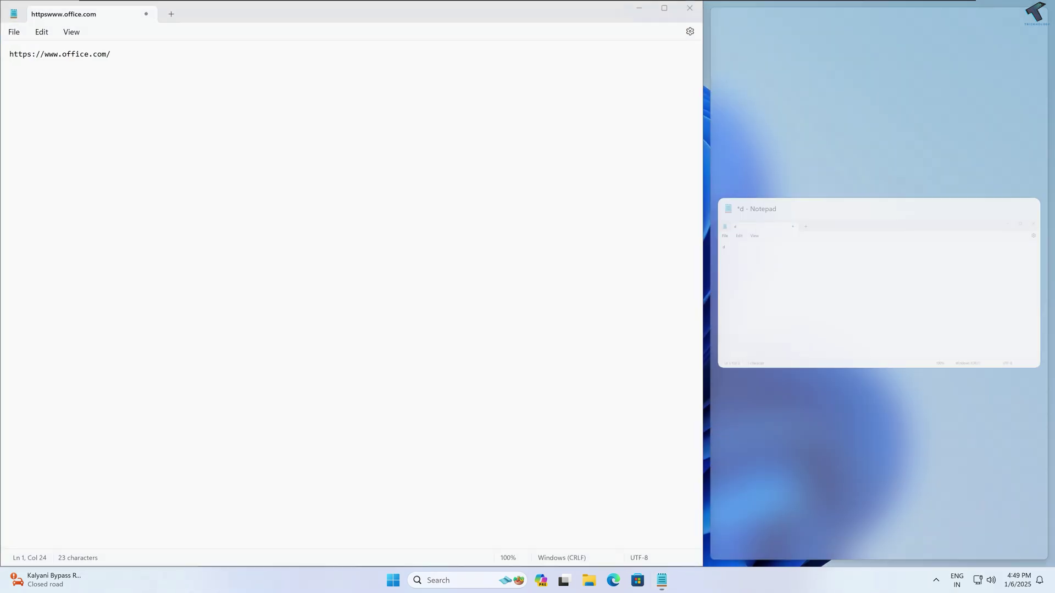
{"action": "left_click", "coordinate": [644, 31]}
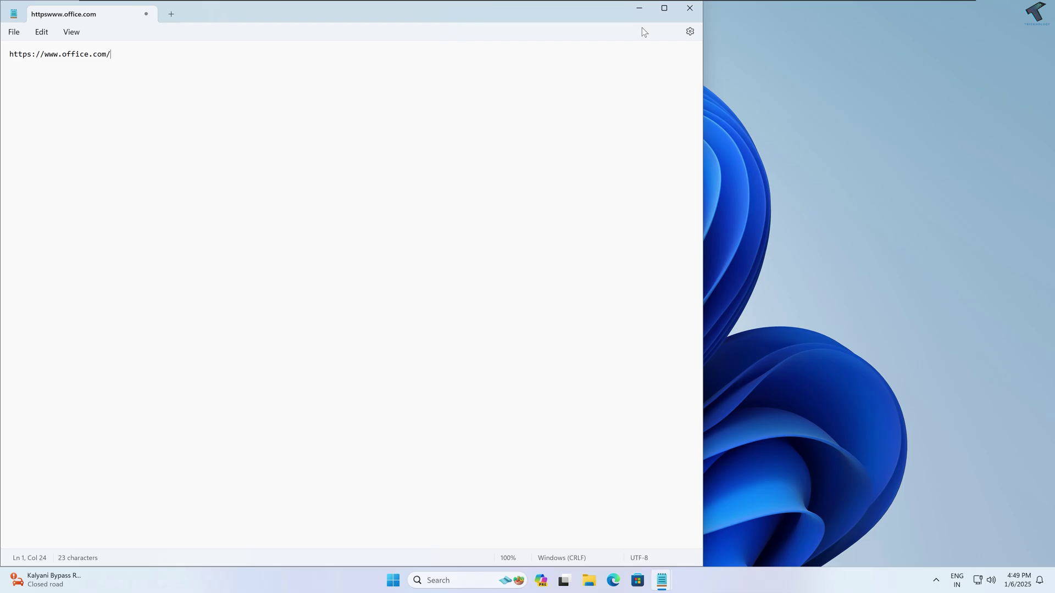
{"action": "left_click", "coordinate": [639, 10]}
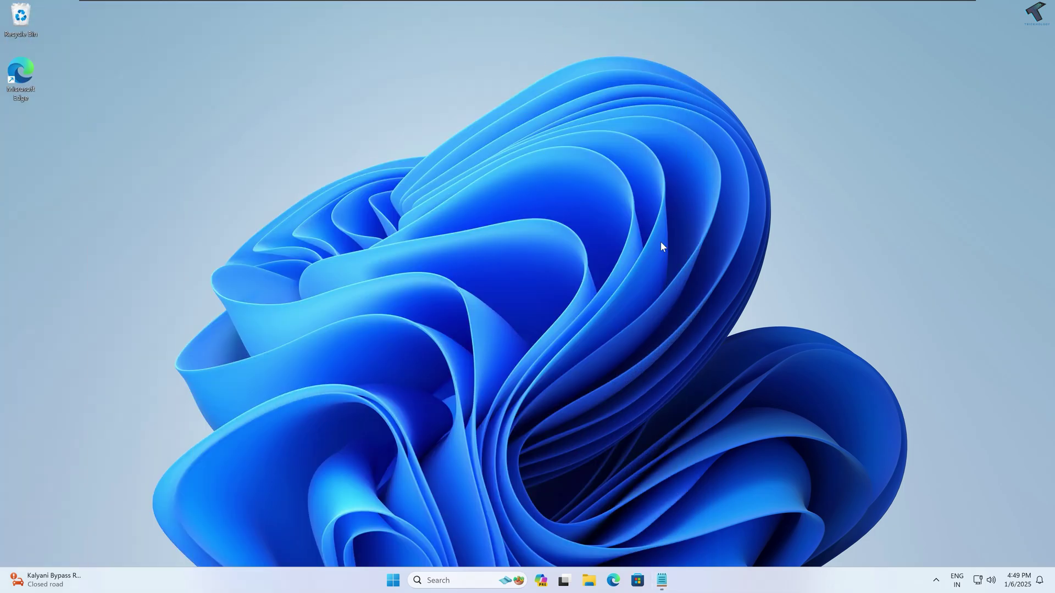
Step: Open Settings > System > Multi-tasking and expand the Snap windows options
{"action": "right_click", "coordinate": [403, 583]}
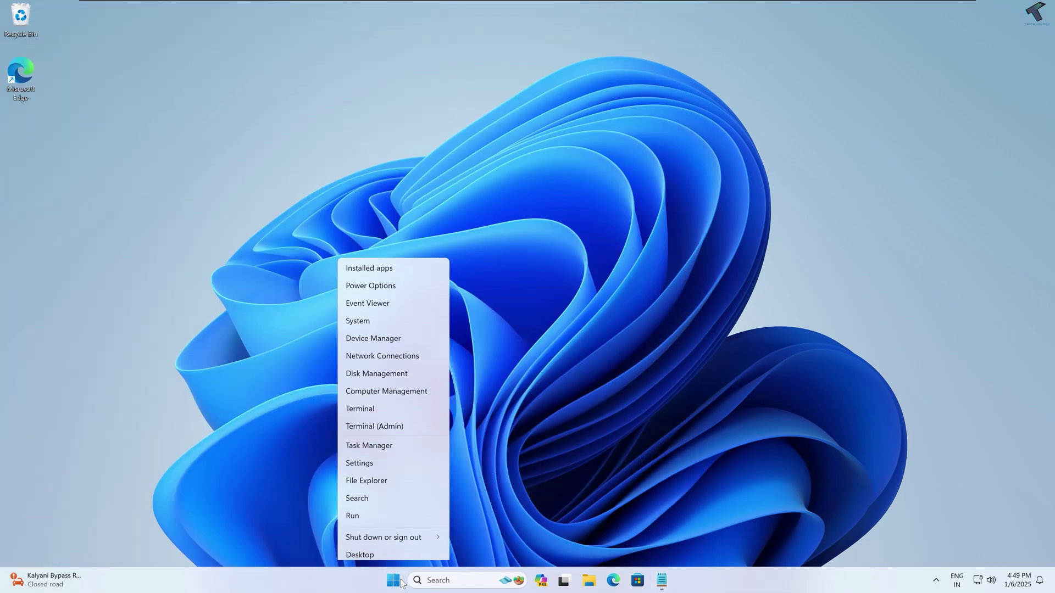
{"action": "left_click", "coordinate": [355, 465]}
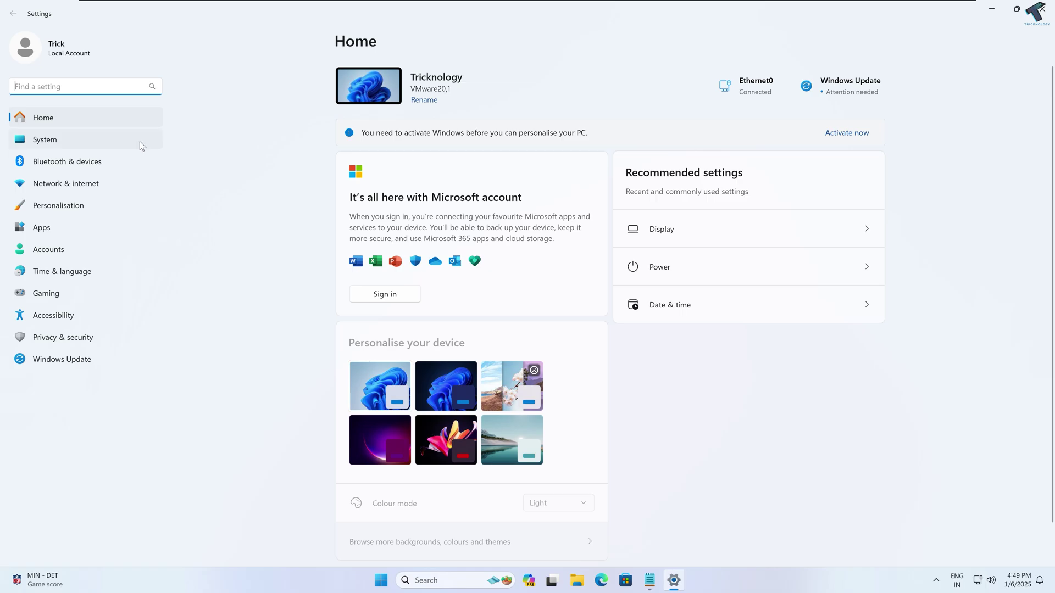
{"action": "left_click", "coordinate": [142, 144]}
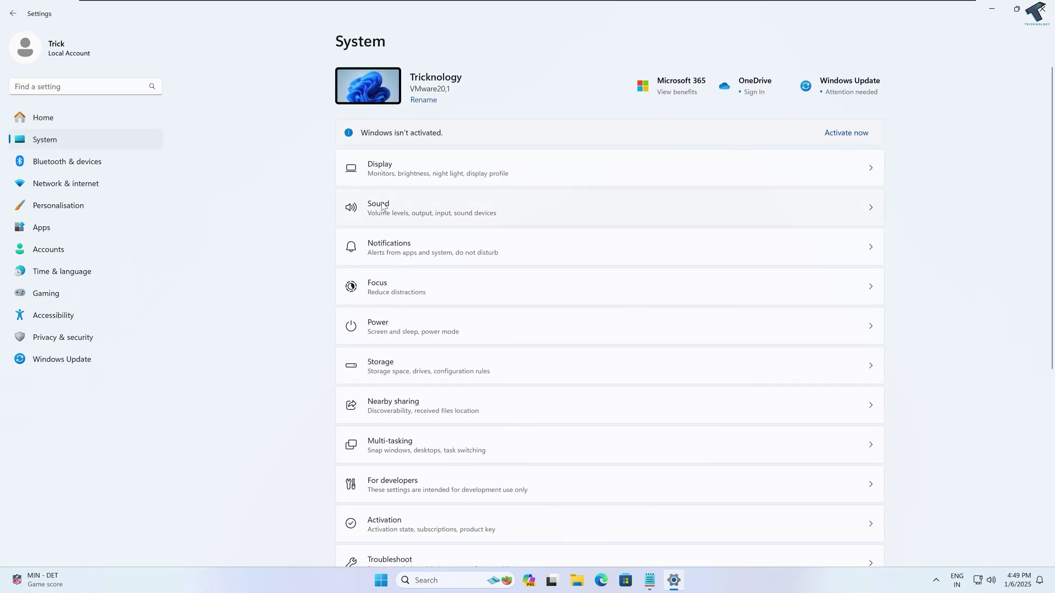
{"action": "scroll", "coordinate": [447, 297], "scroll_direction": "down", "scroll_amount": 5}
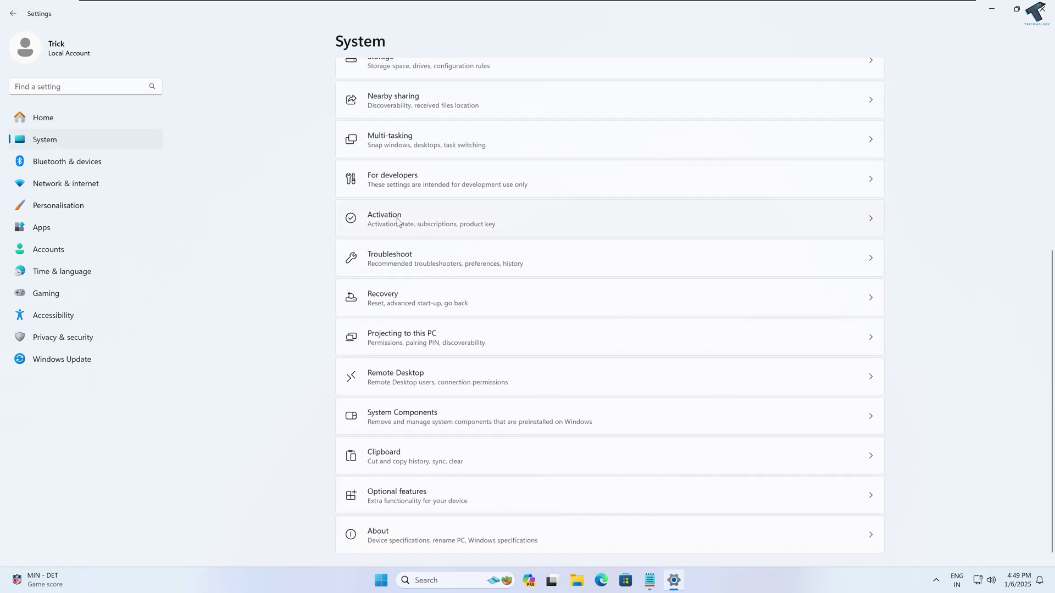
{"action": "left_click", "coordinate": [398, 142]}
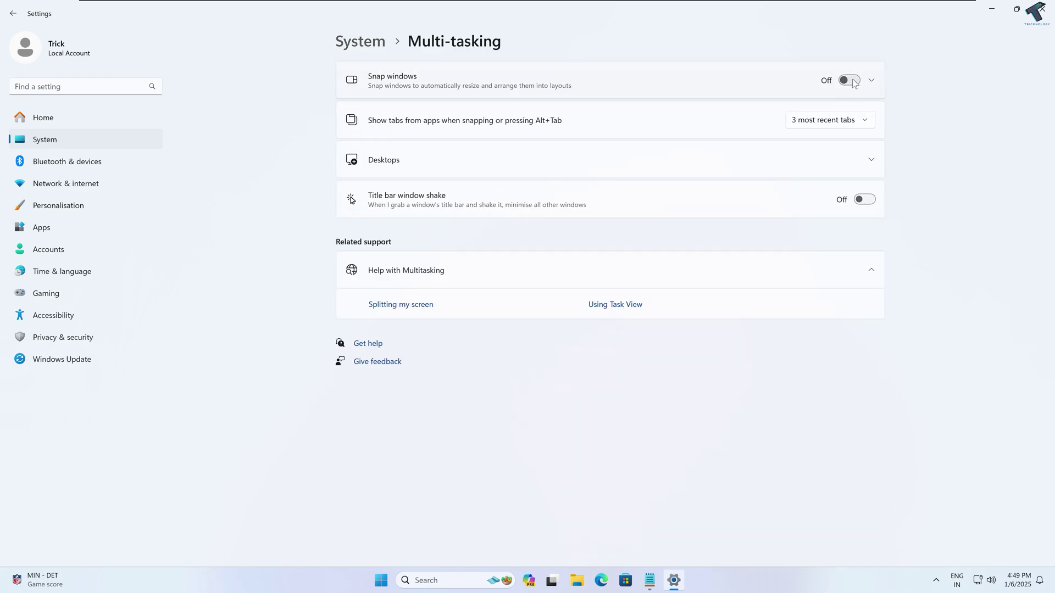
{"action": "left_click", "coordinate": [870, 81]}
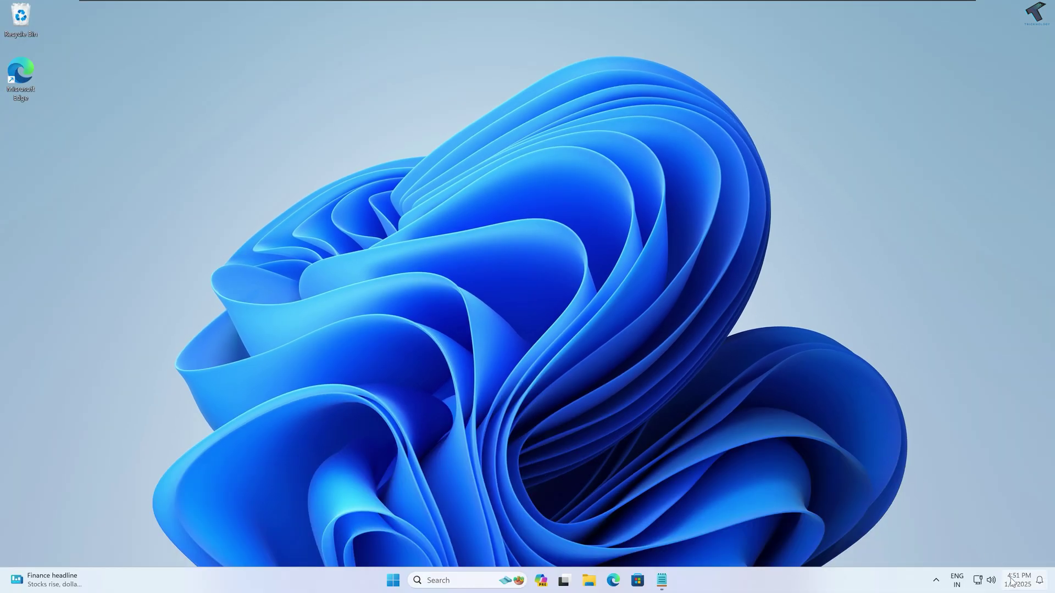
Step: Reset the Focus timer to 50 minutes with one break and start the session
{"action": "left_click", "coordinate": [1011, 581]}
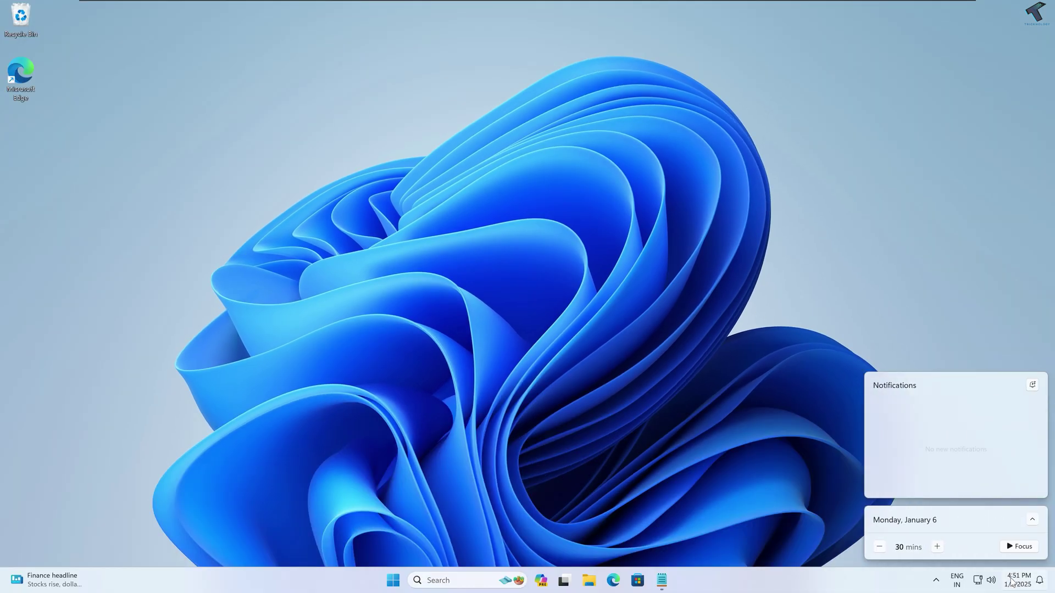
{"action": "left_click", "coordinate": [1018, 546]}
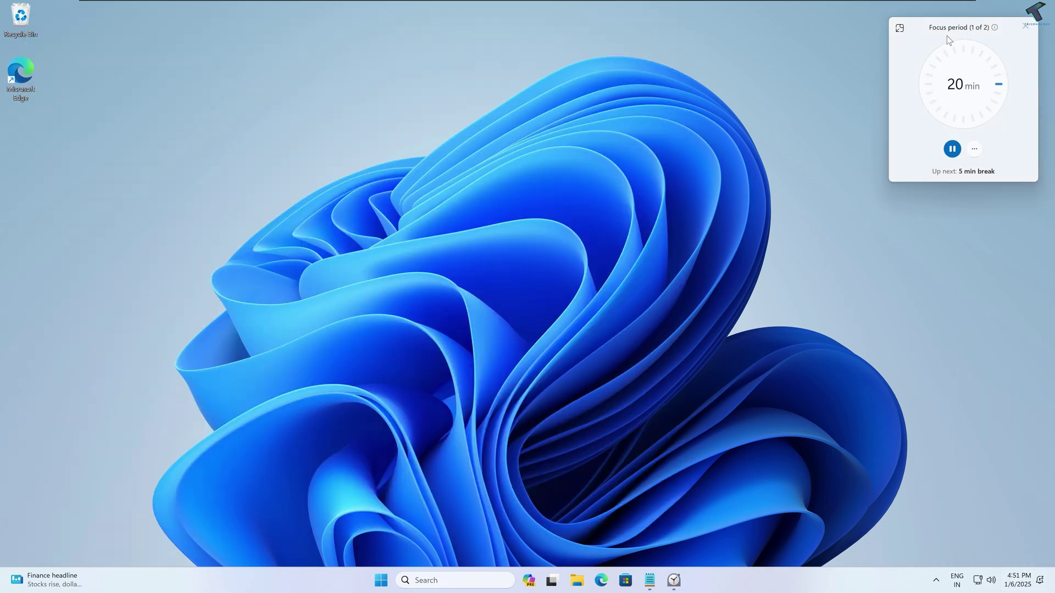
{"action": "left_click", "coordinate": [952, 149]}
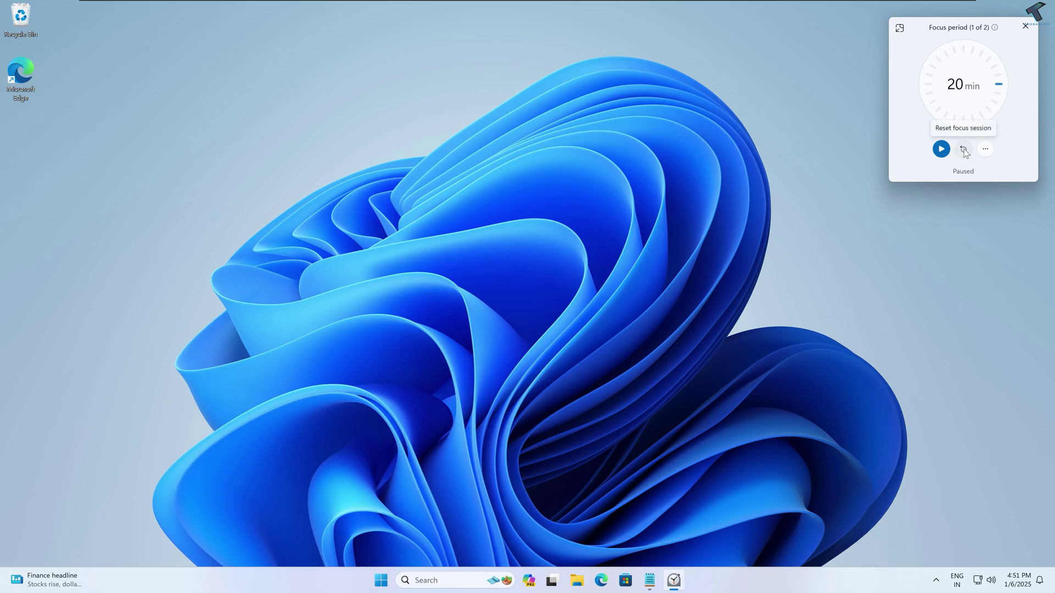
{"action": "left_click", "coordinate": [964, 150]}
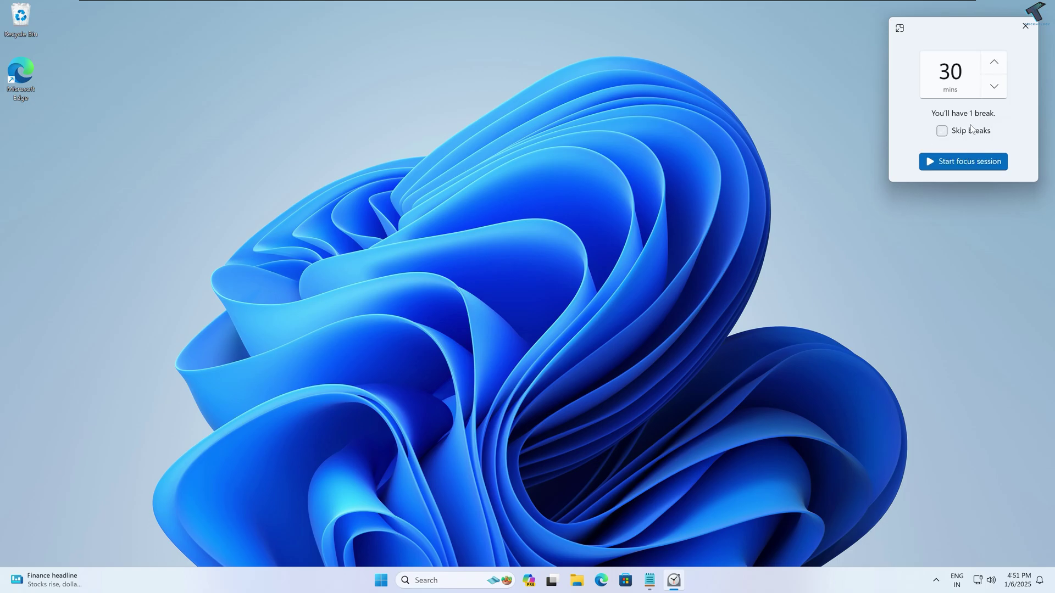
{"action": "left_click", "coordinate": [994, 88]}
{"action": "left_click", "coordinate": [994, 88]}
{"action": "left_click", "coordinate": [993, 62]}
{"action": "left_click", "coordinate": [993, 62]}
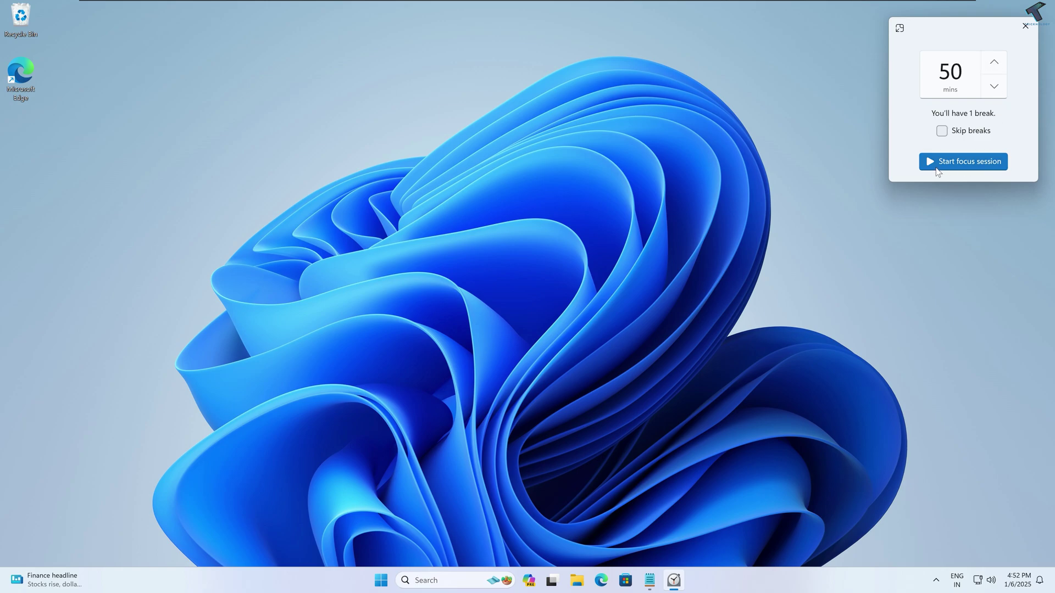
{"action": "left_click", "coordinate": [962, 161]}
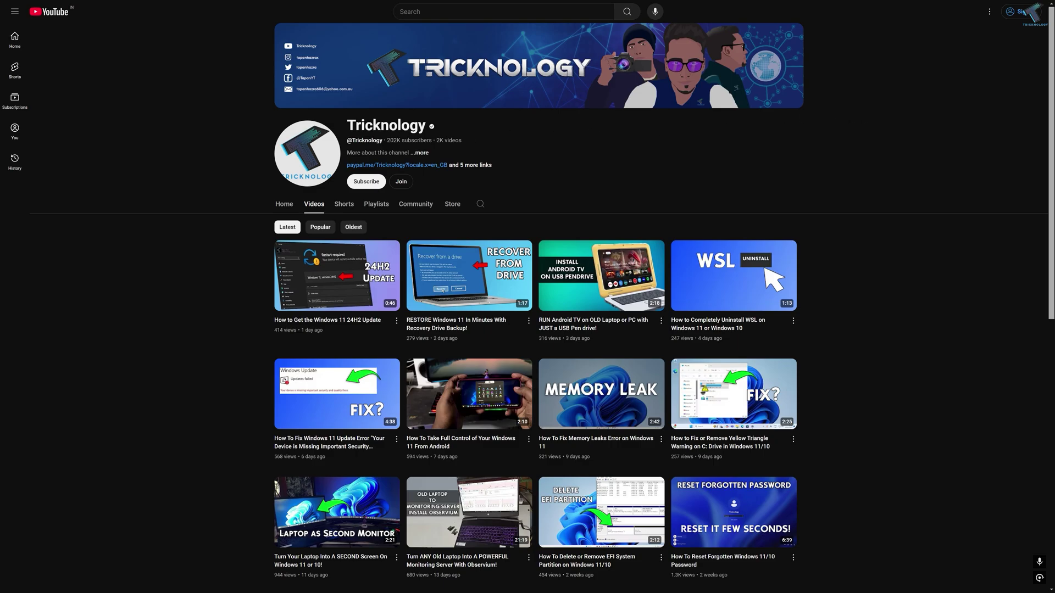
Step: Scroll down through the Tricknology uploads, then back to the top of Videos
{"action": "scroll", "coordinate": [376, 167], "scroll_direction": "down", "scroll_amount": 3}
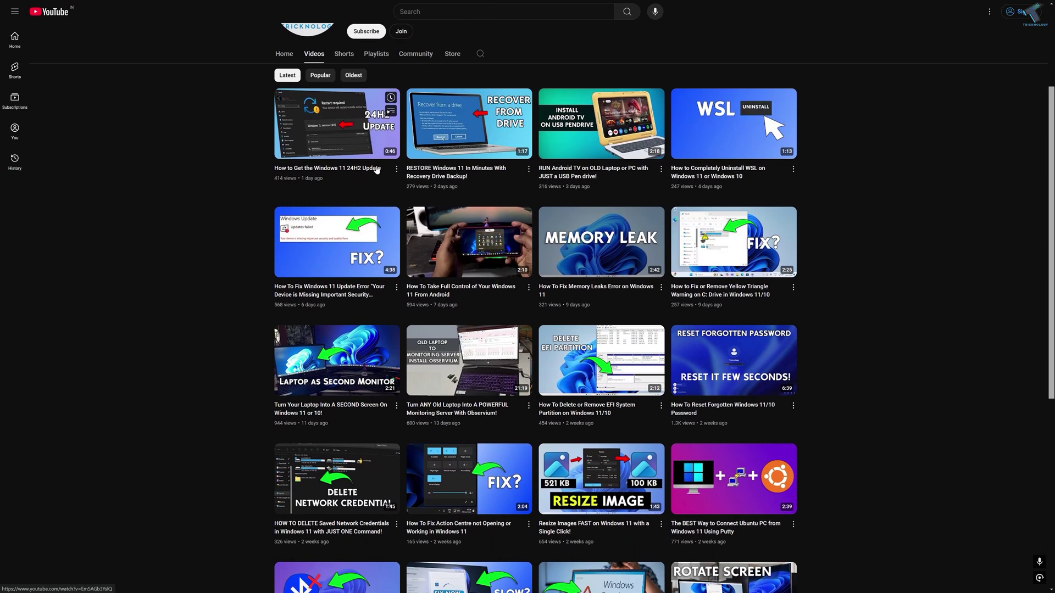
{"action": "scroll", "coordinate": [376, 170], "scroll_direction": "down", "scroll_amount": 2}
{"action": "scroll", "coordinate": [233, 160], "scroll_direction": "down", "scroll_amount": 2}
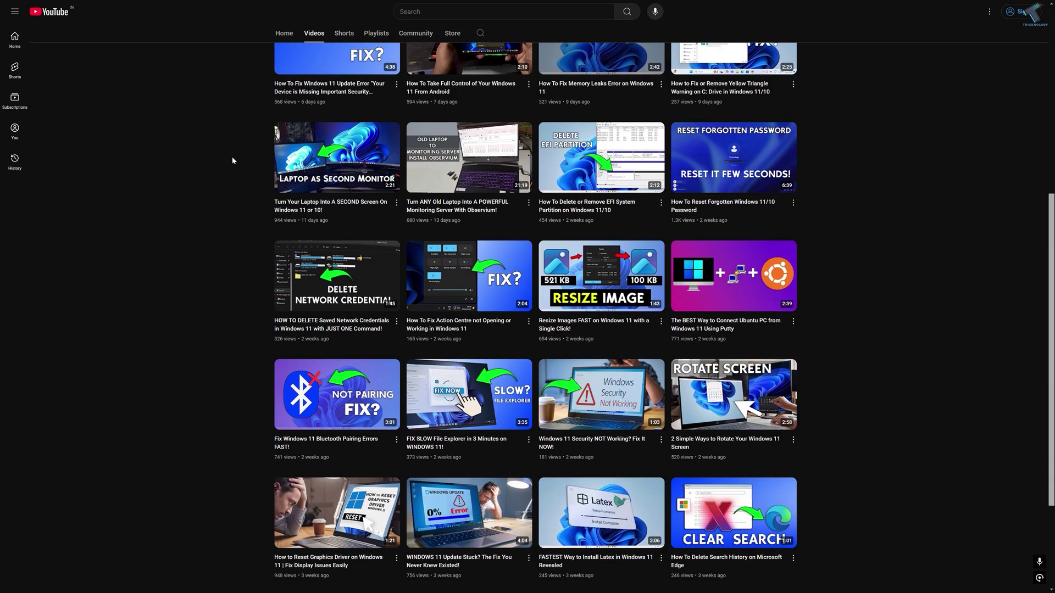
{"action": "scroll", "coordinate": [232, 160], "scroll_direction": "down", "scroll_amount": 6}
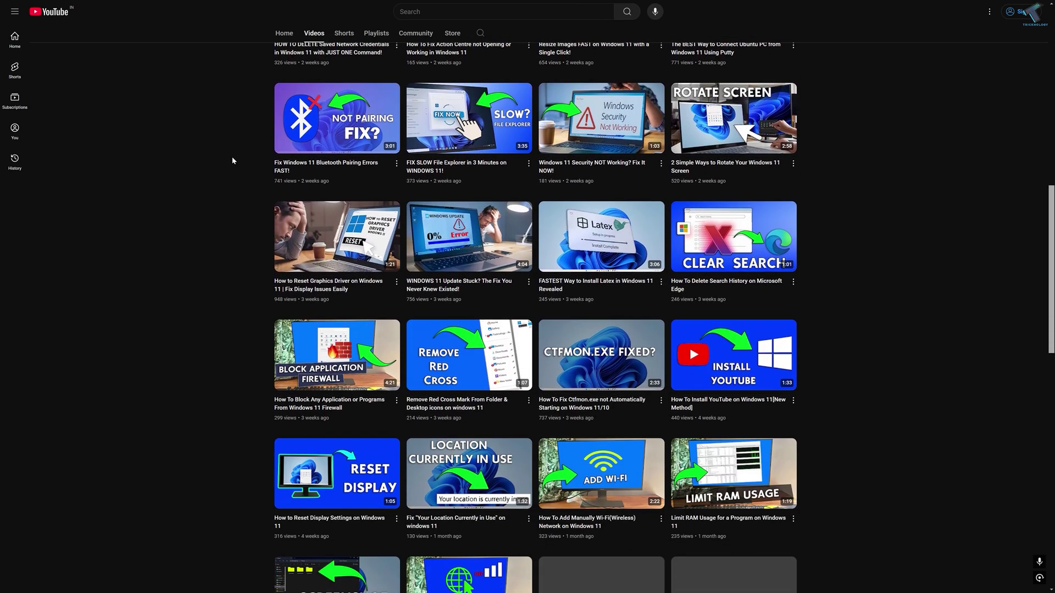
{"action": "scroll", "coordinate": [232, 160], "scroll_direction": "down", "scroll_amount": 9}
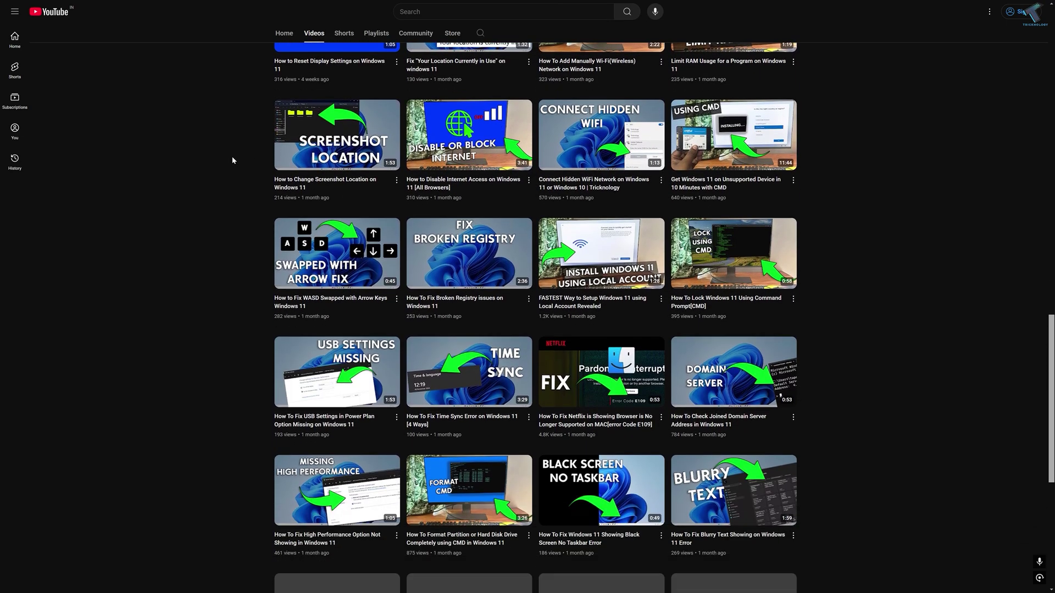
{"action": "scroll", "coordinate": [232, 160], "scroll_direction": "down", "scroll_amount": 2}
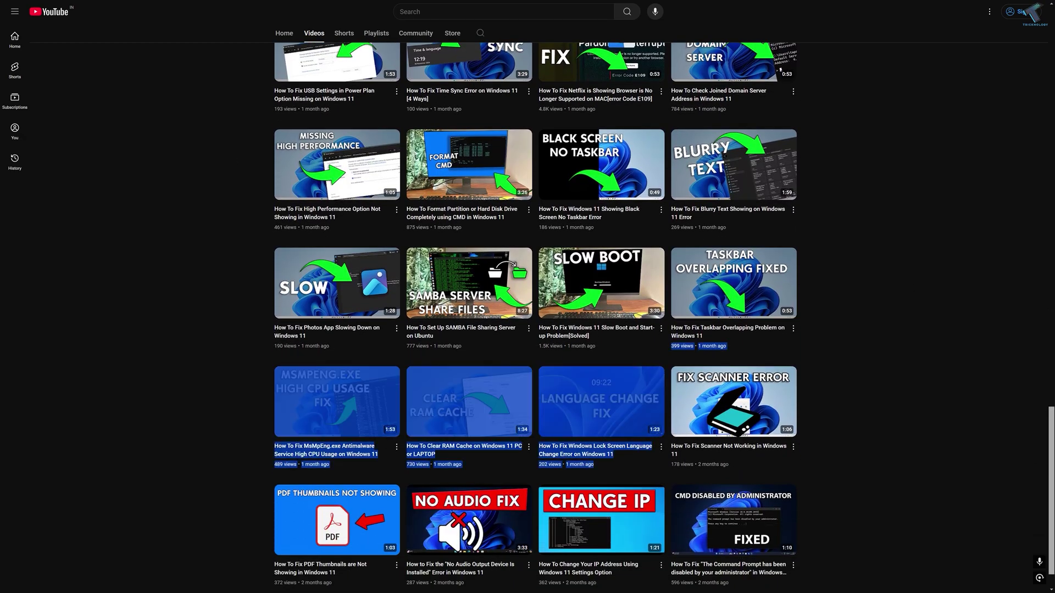
{"action": "scroll", "coordinate": [488, 192], "scroll_direction": "up", "scroll_amount": 20}
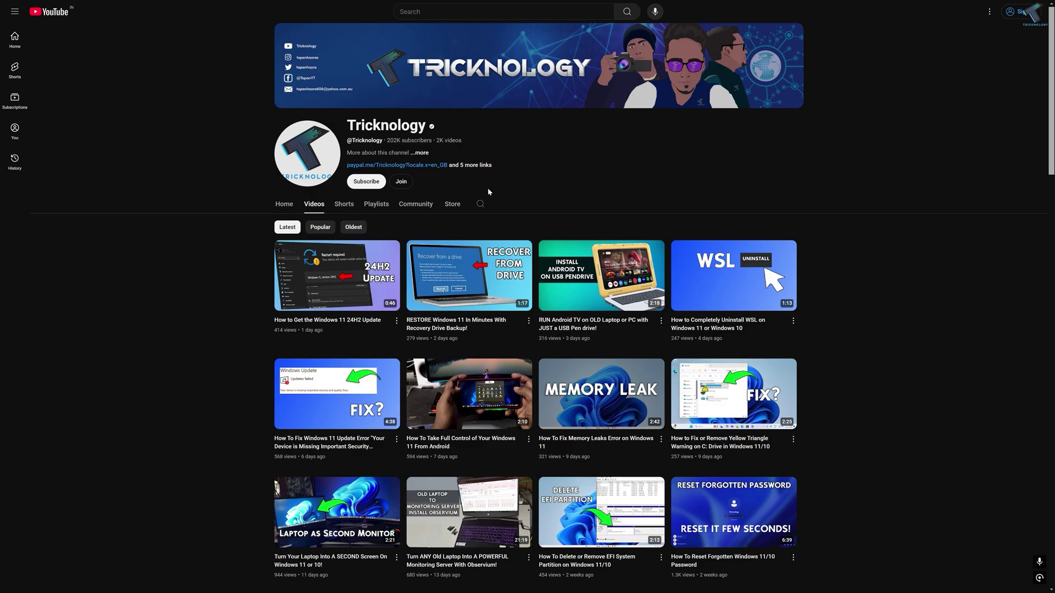